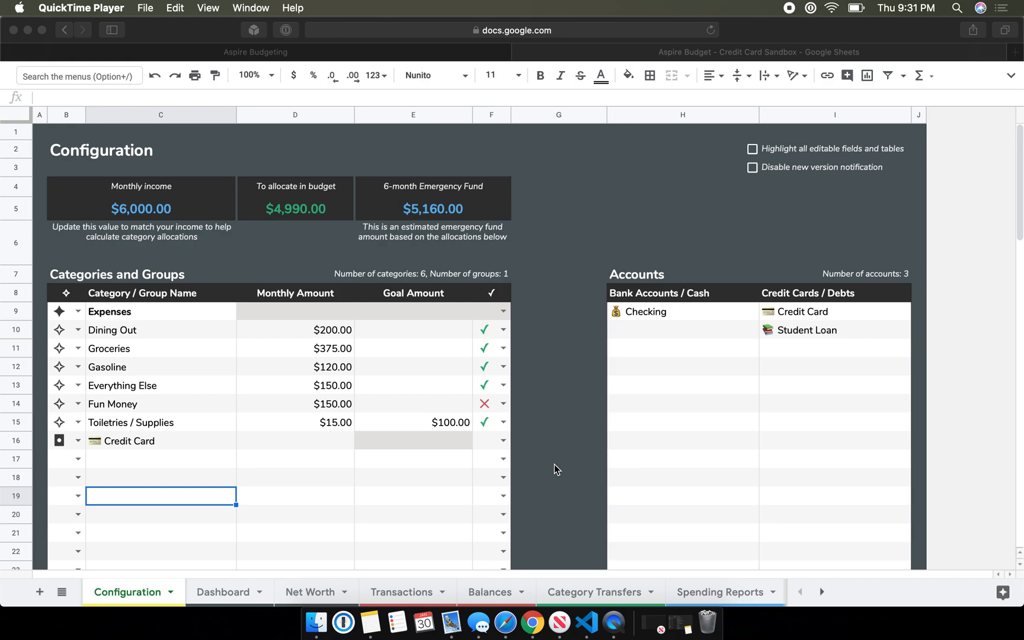
# Examine the Credit Card entry in the Configuration sheet's debt accounts and its category type symbol and name in row 16.
pyautogui.click(853, 312)
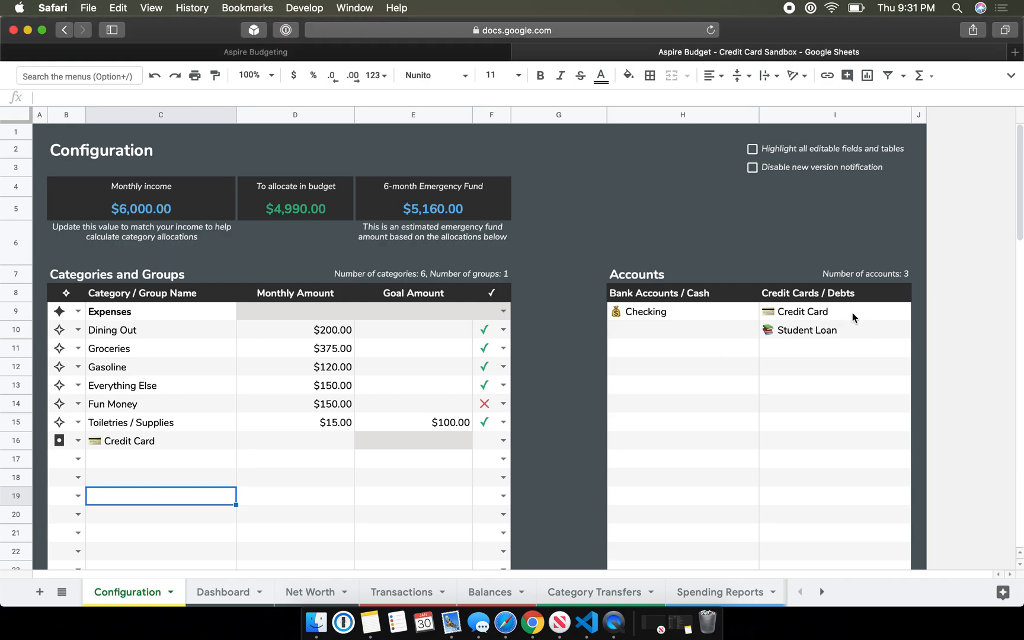
pyautogui.click(852, 311)
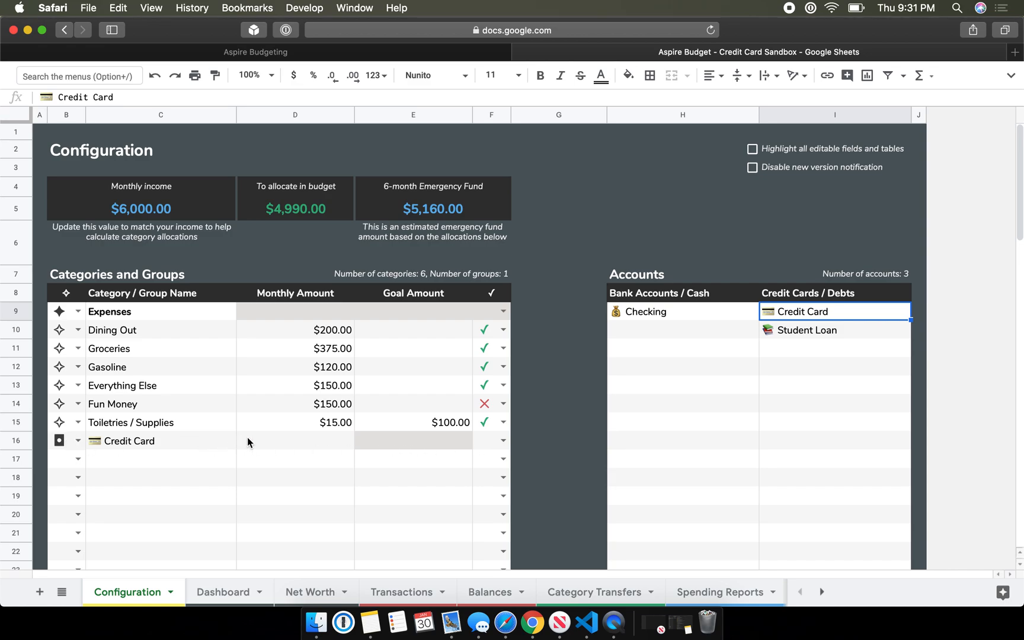
pyautogui.click(77, 443)
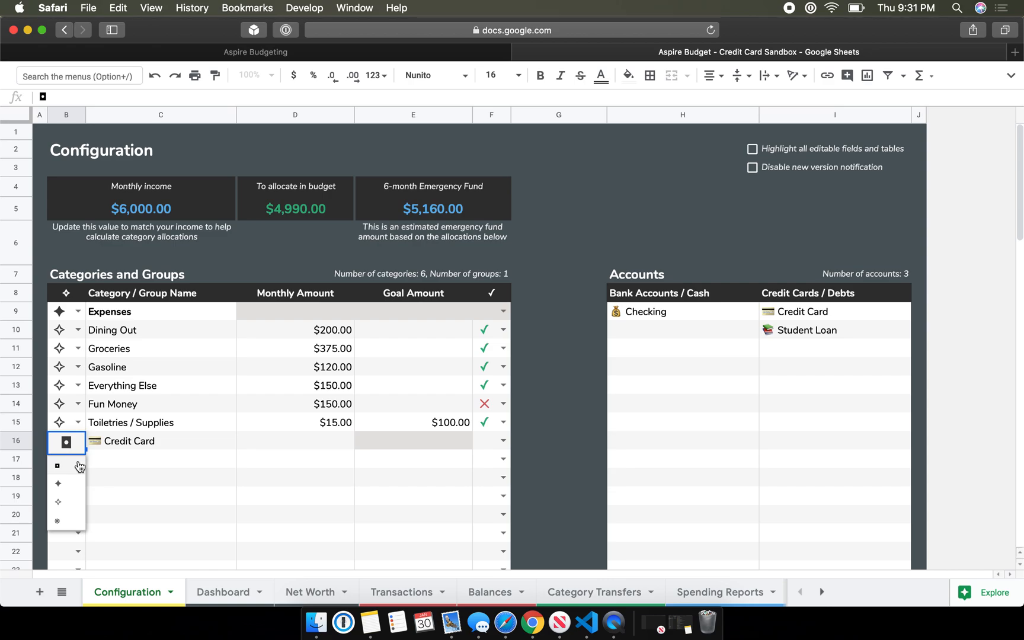
pyautogui.click(202, 444)
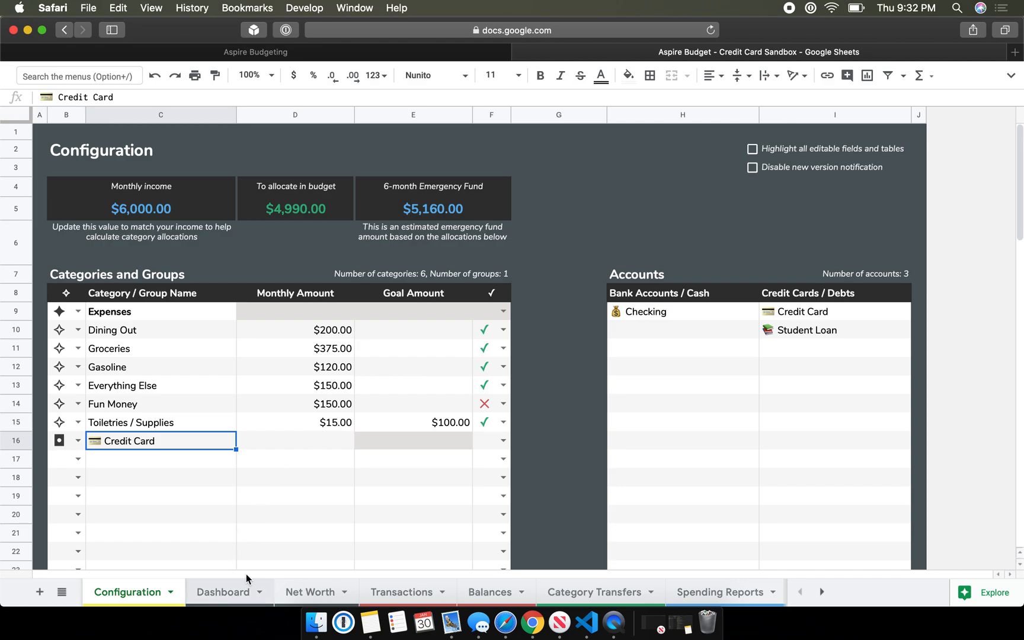
# Review the credit card setup across the Dashboard, Transactions and Category Transfers sheets, returning to the Dashboard.
pyautogui.click(240, 593)
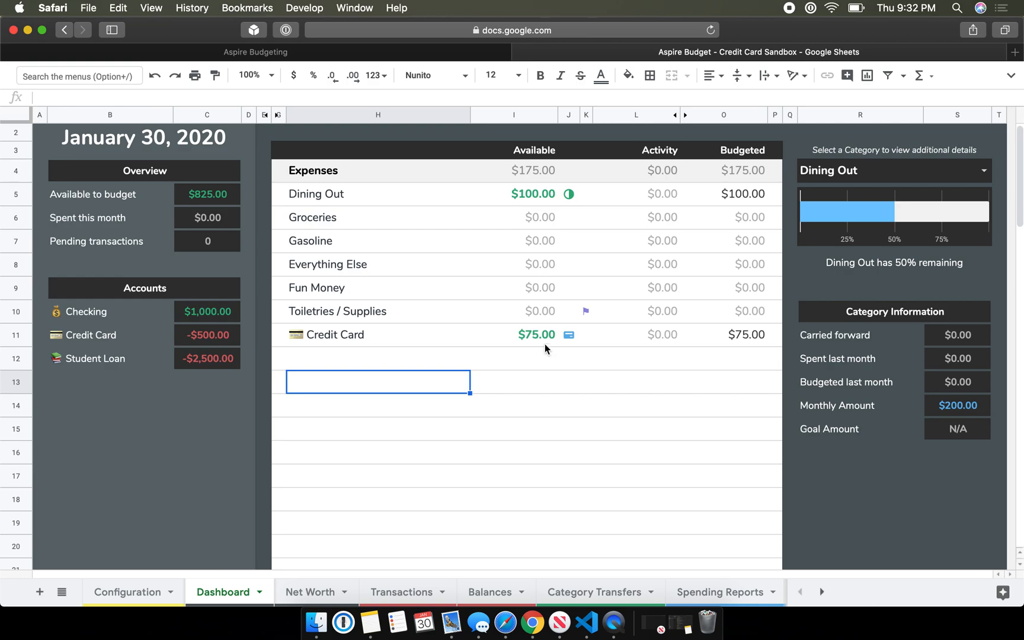
pyautogui.click(391, 596)
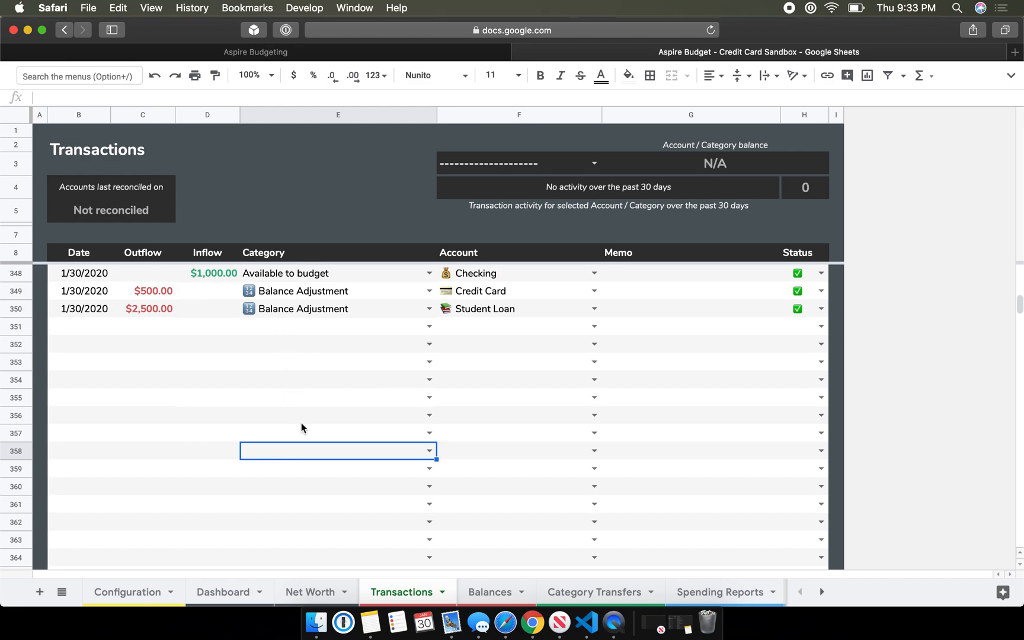
pyautogui.click(557, 594)
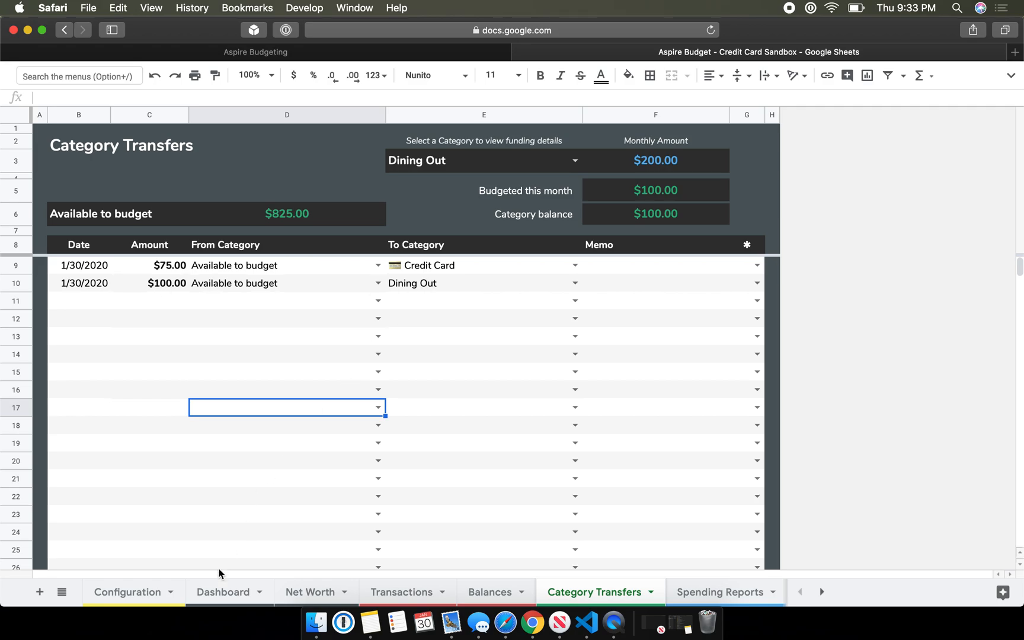
pyautogui.click(231, 591)
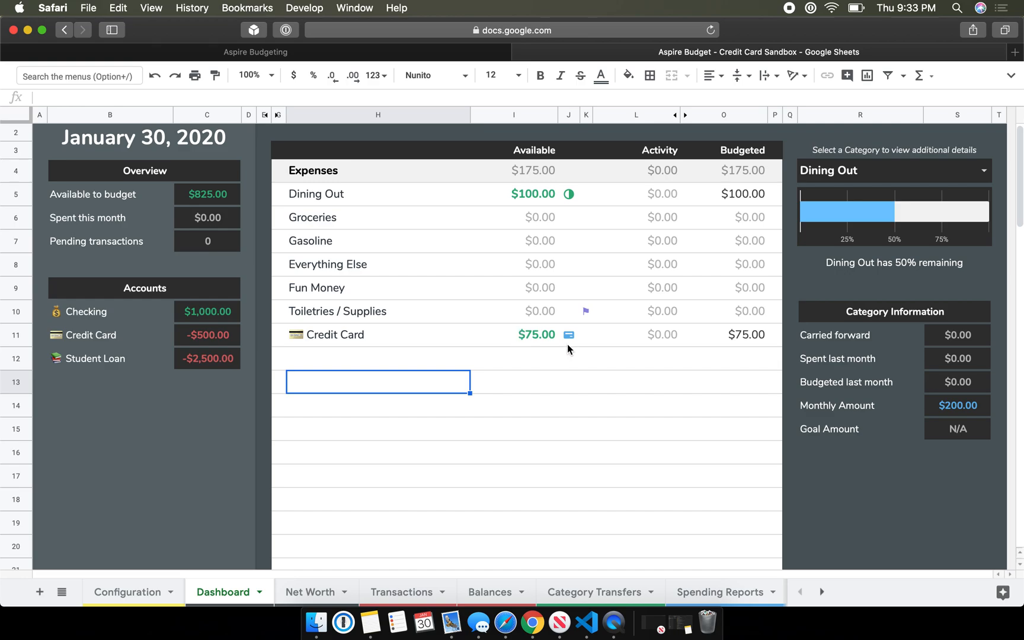
# Start a new transaction in row 351 of the Transactions sheet, dated 1/30/2020 with an outflow of 5.23.
pyautogui.click(420, 593)
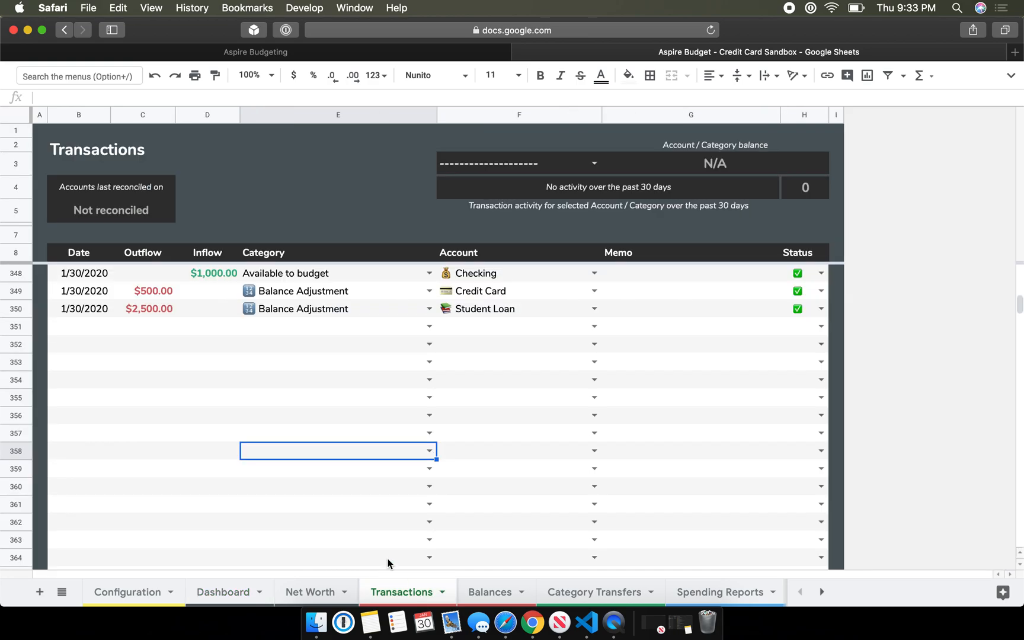
pyautogui.doubleClick(78, 327)
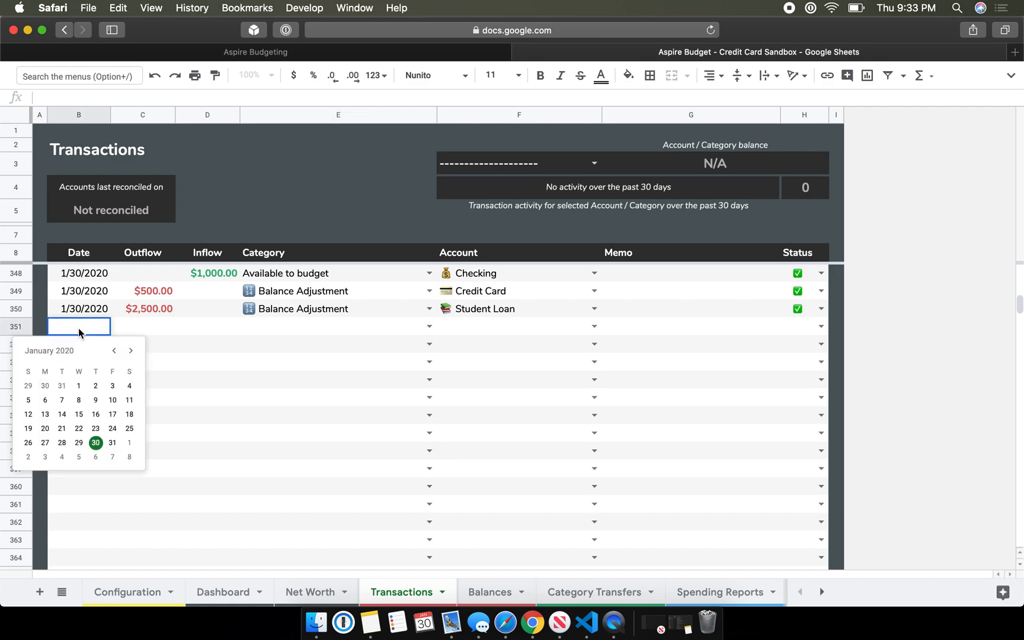
pyautogui.click(95, 442)
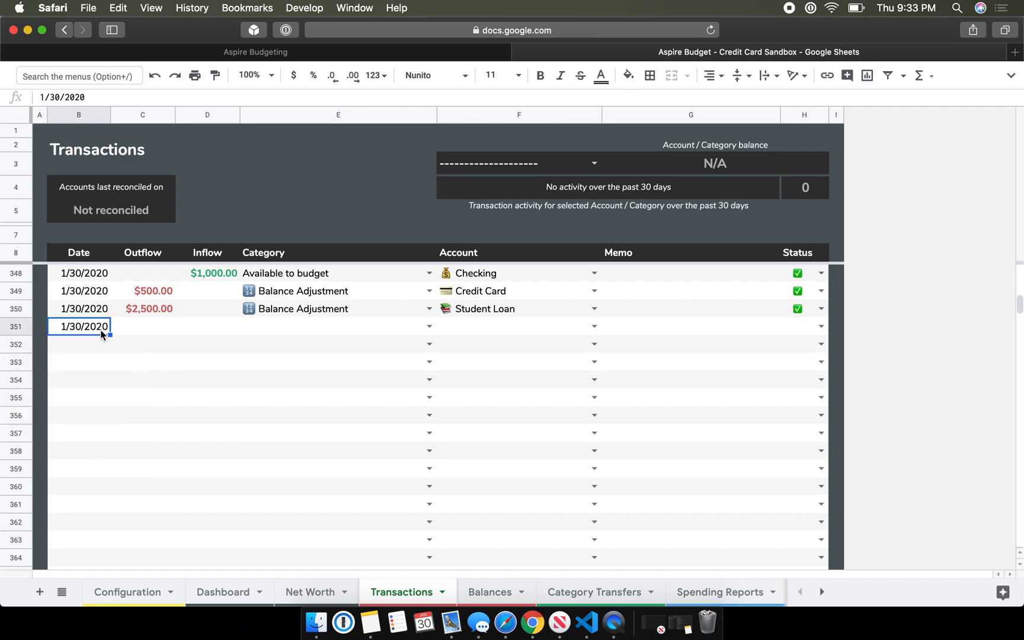
pyautogui.click(138, 329)
pyautogui.write('5.23')
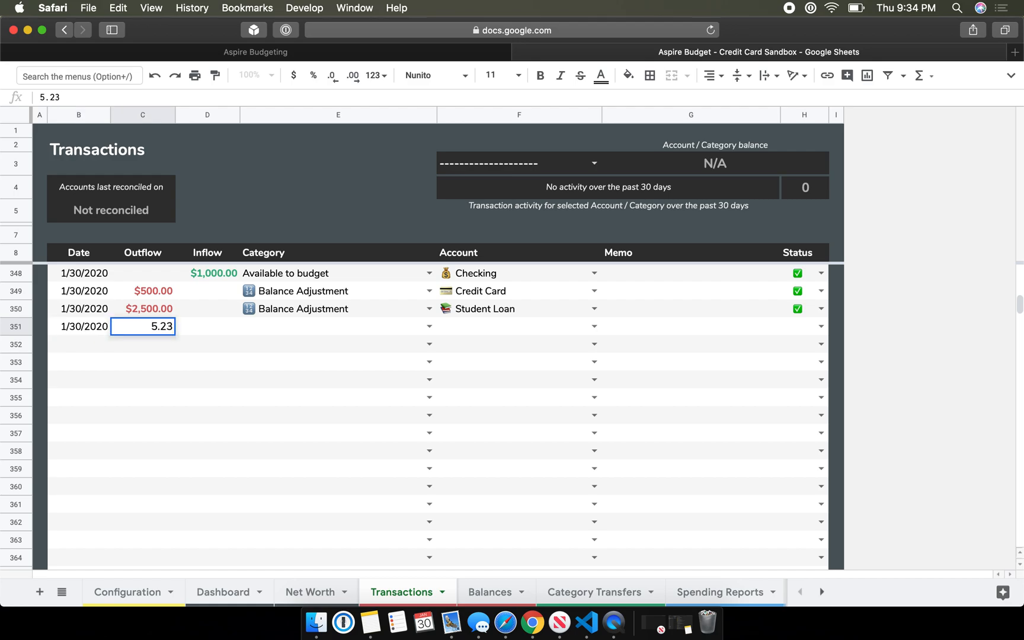
pyautogui.press('Return')
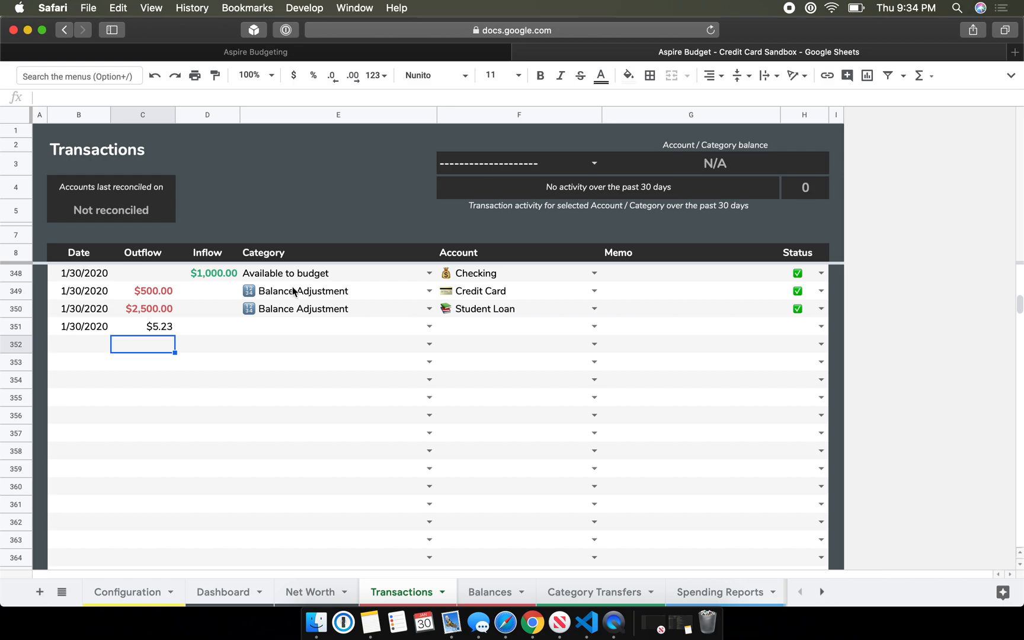
# Assign the $5.23 transaction to Dining Out and the Credit Card account with a green check-mark status, and check the Dashboard.
pyautogui.click(428, 327)
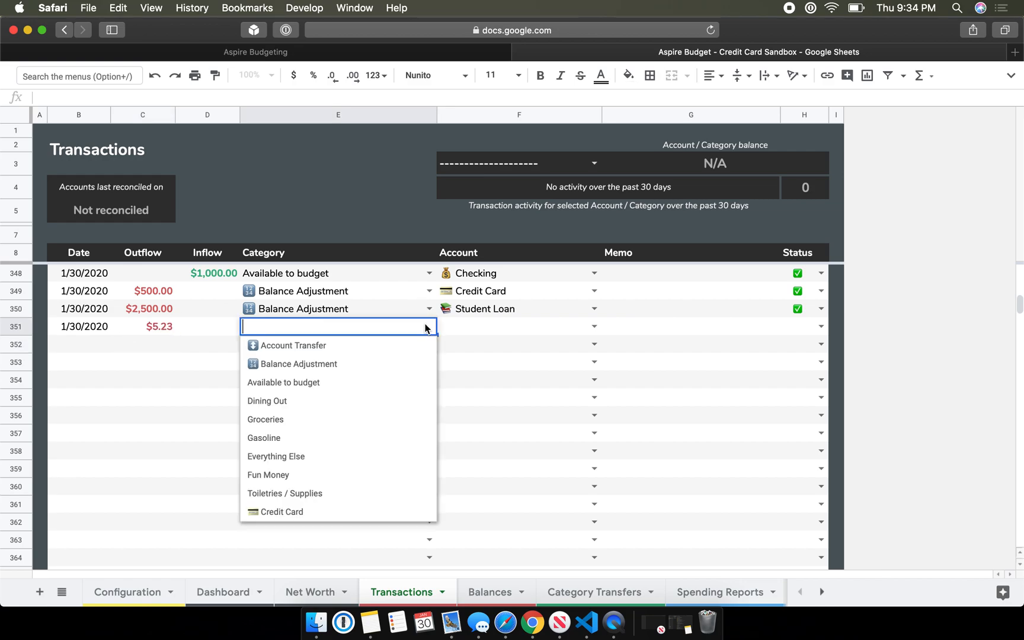
pyautogui.click(268, 401)
pyautogui.click(593, 326)
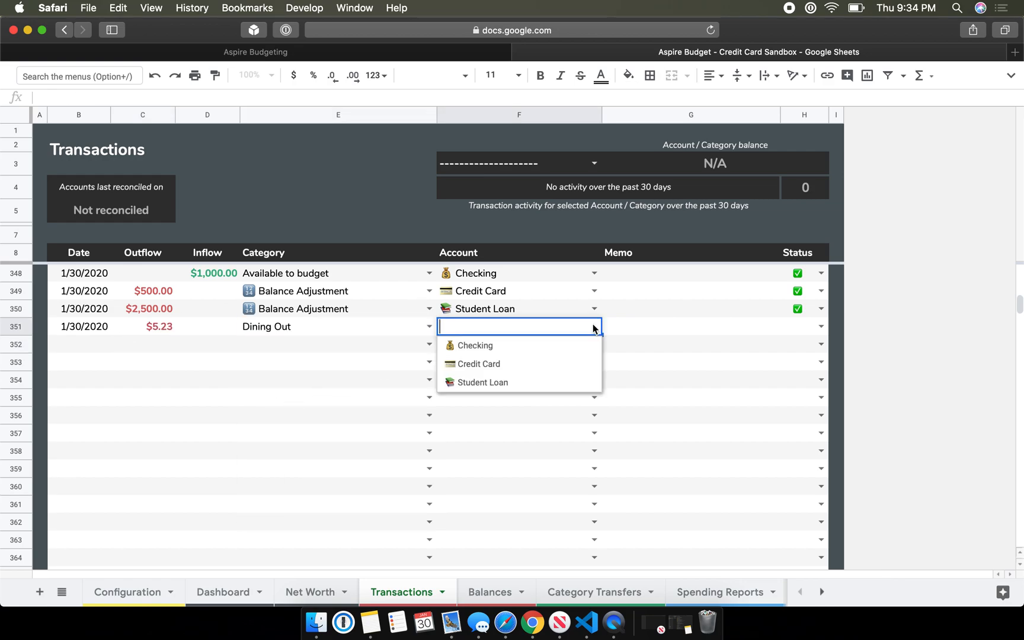
pyautogui.click(522, 364)
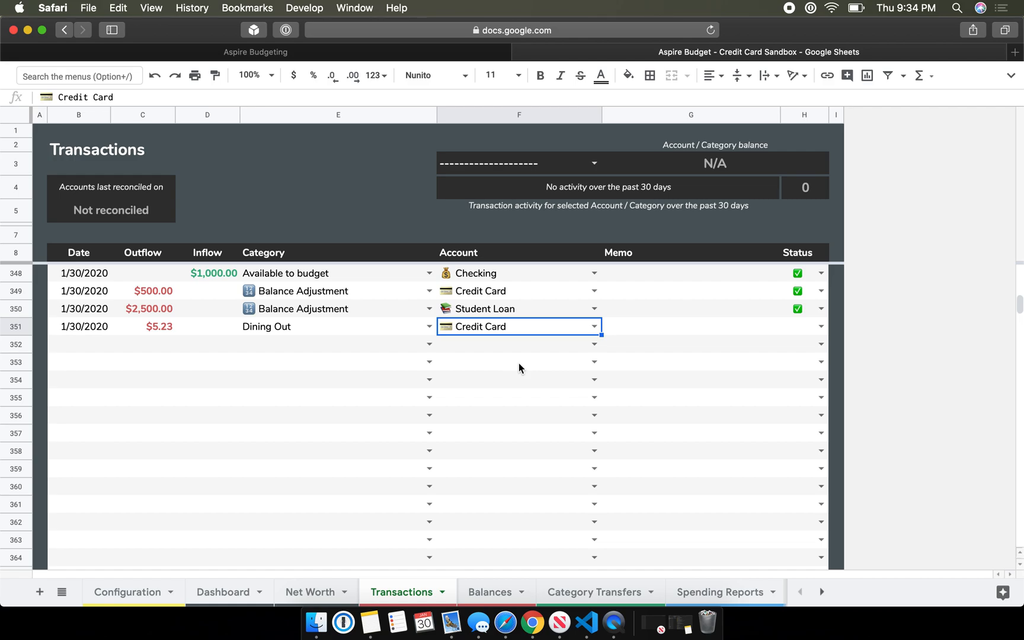
pyautogui.click(821, 326)
pyautogui.click(794, 346)
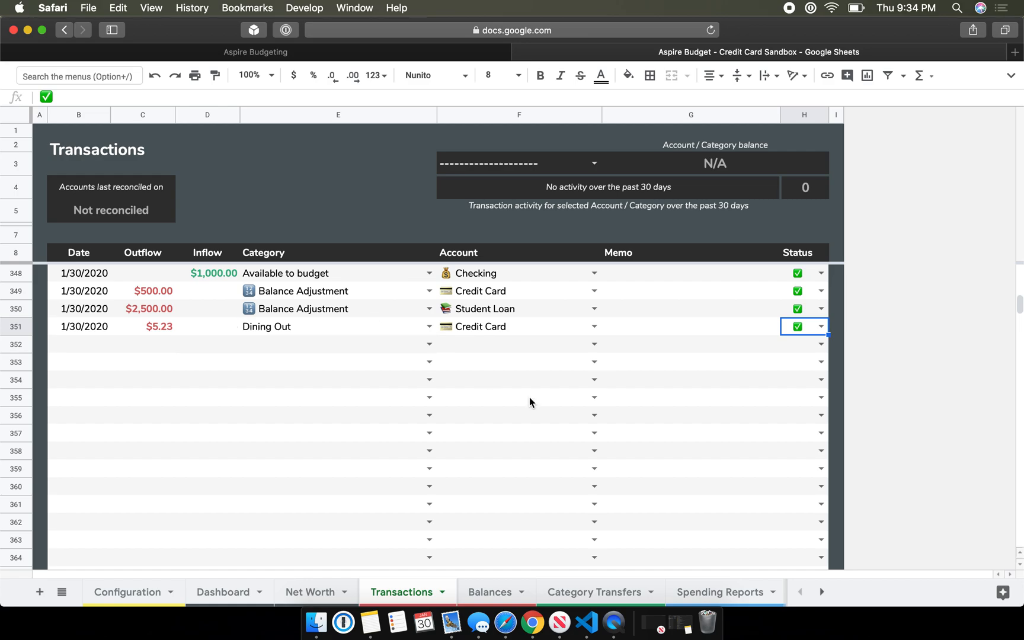
pyautogui.click(201, 590)
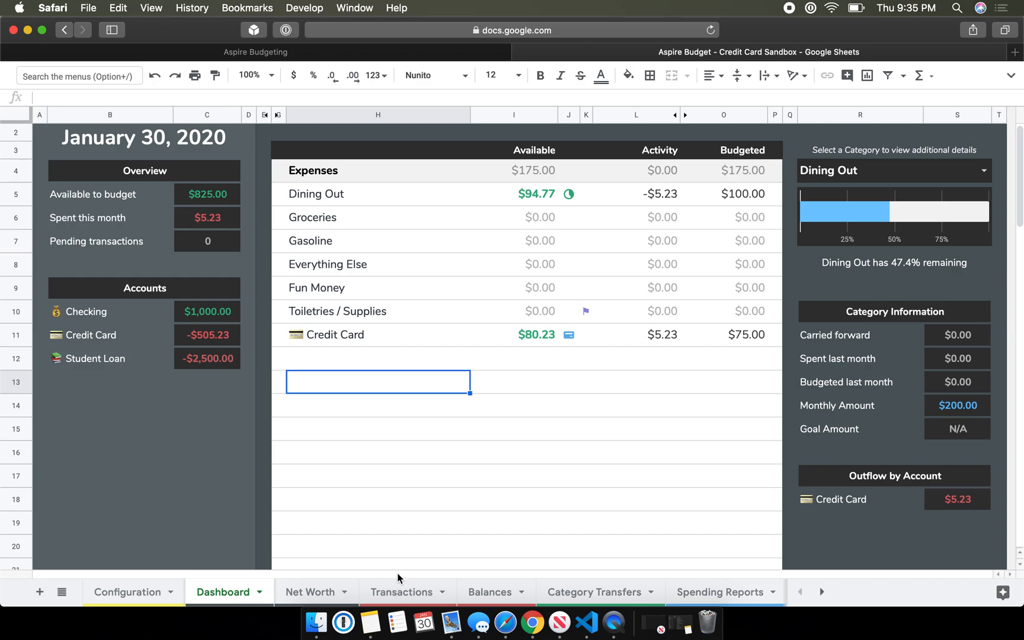
# Start a card payment transaction in row 352 of the Transactions sheet, dated 1/31/2020 with an outflow of 80.23.
pyautogui.click(390, 595)
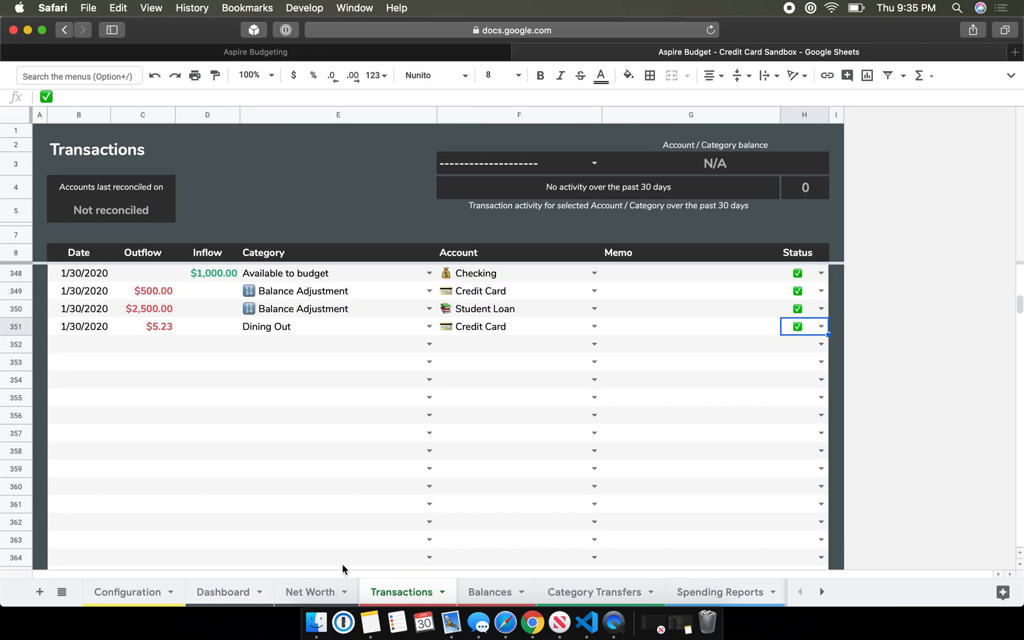
pyautogui.doubleClick(98, 347)
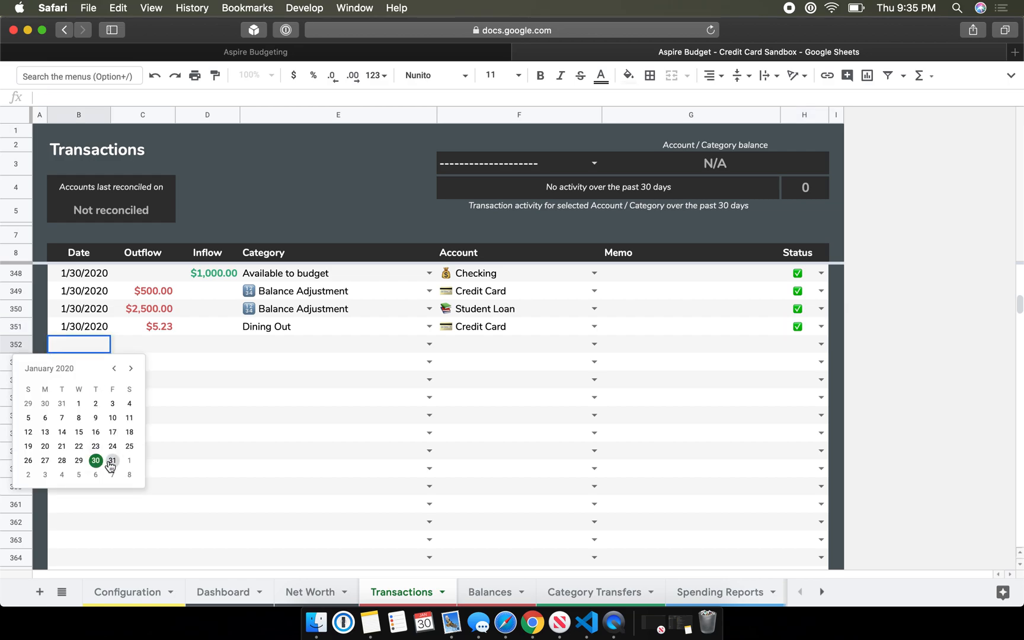
pyautogui.click(108, 458)
pyautogui.click(152, 347)
pyautogui.doubleClick(151, 346)
pyautogui.write('80.23')
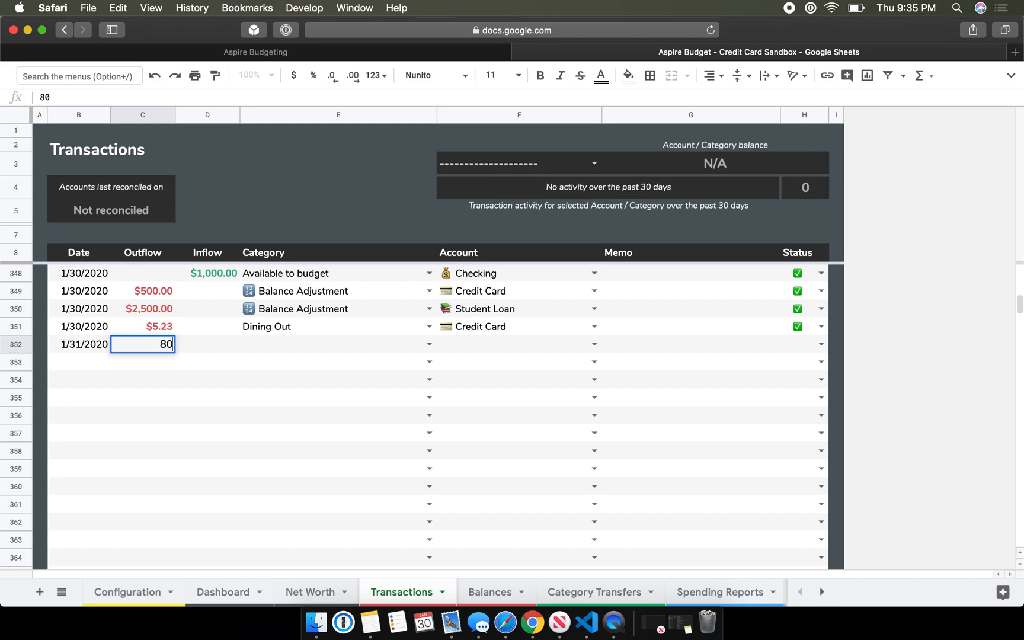
pyautogui.press('Return')
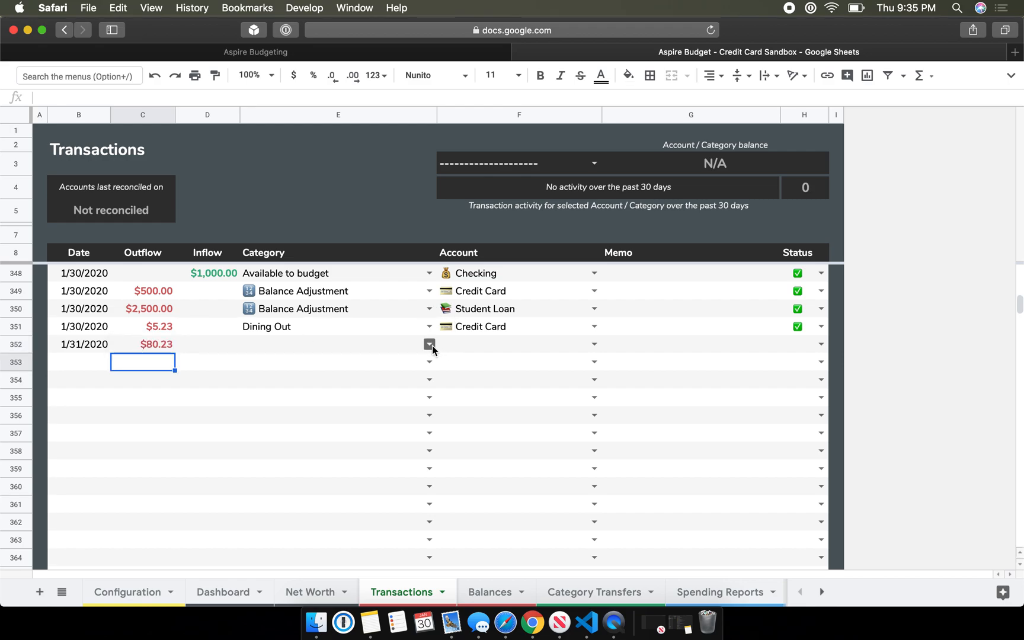
# Complete the $80.23 transaction with the Credit Card category, the Checking account and a green check-mark status.
pyautogui.click(429, 343)
pyautogui.click(264, 529)
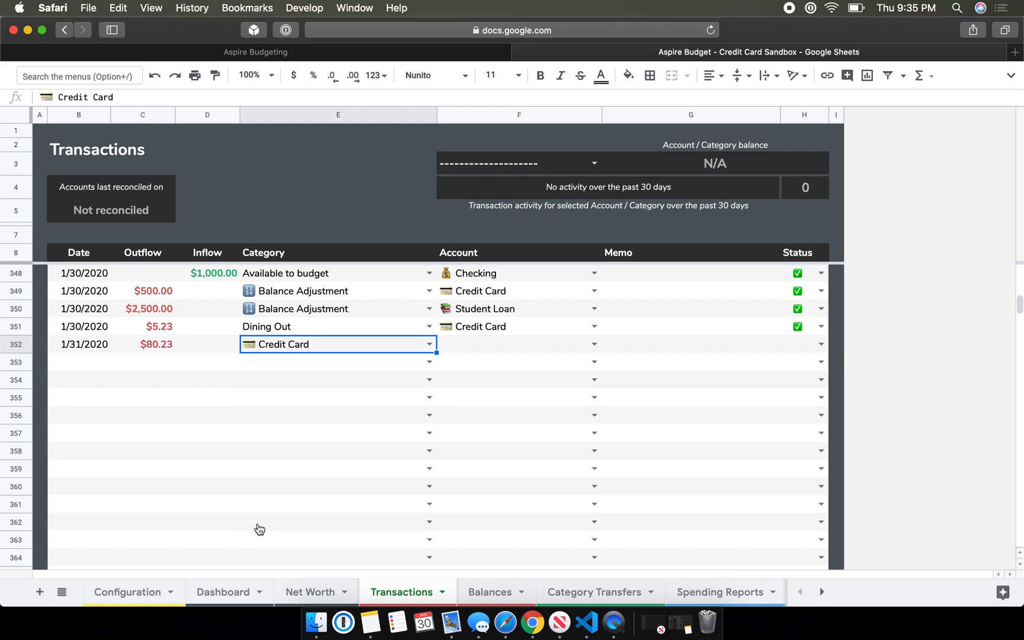
pyautogui.click(594, 342)
pyautogui.click(496, 367)
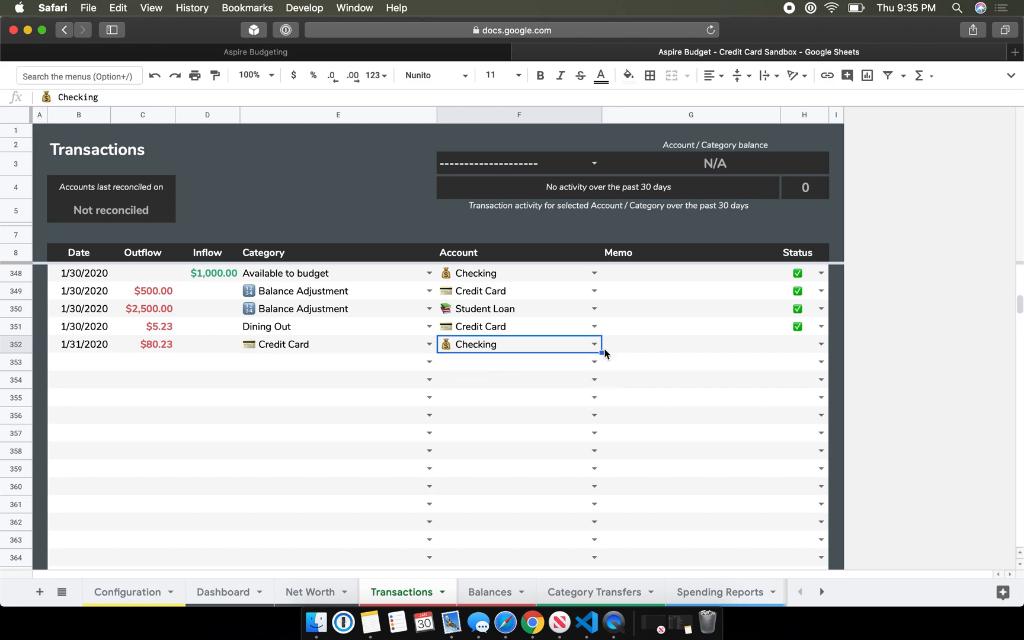
pyautogui.click(825, 350)
pyautogui.click(803, 362)
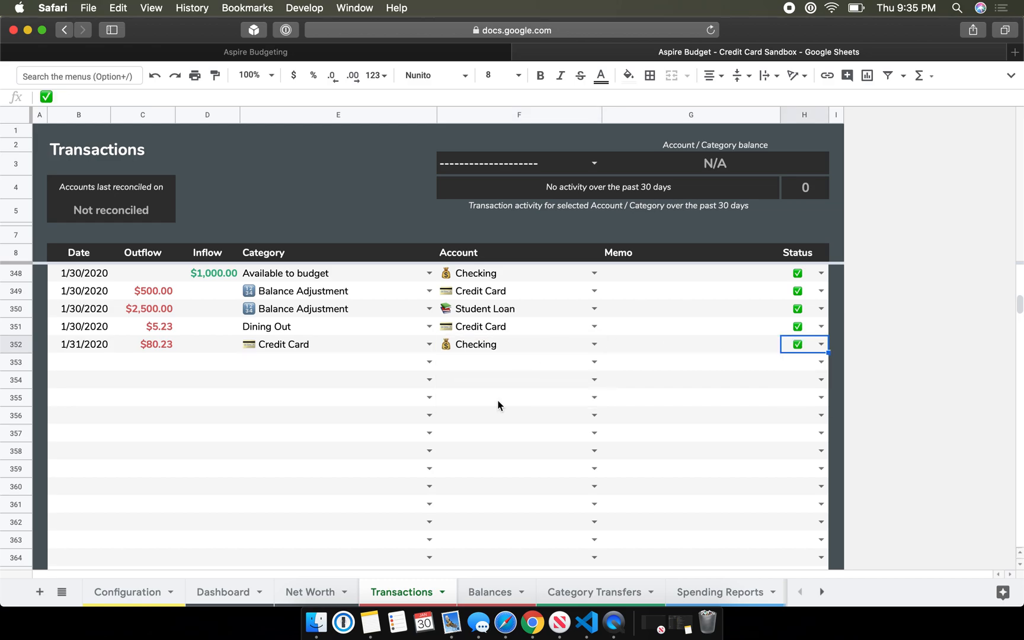
# Check the Credit Card account balance on the Dashboard.
pyautogui.click(238, 592)
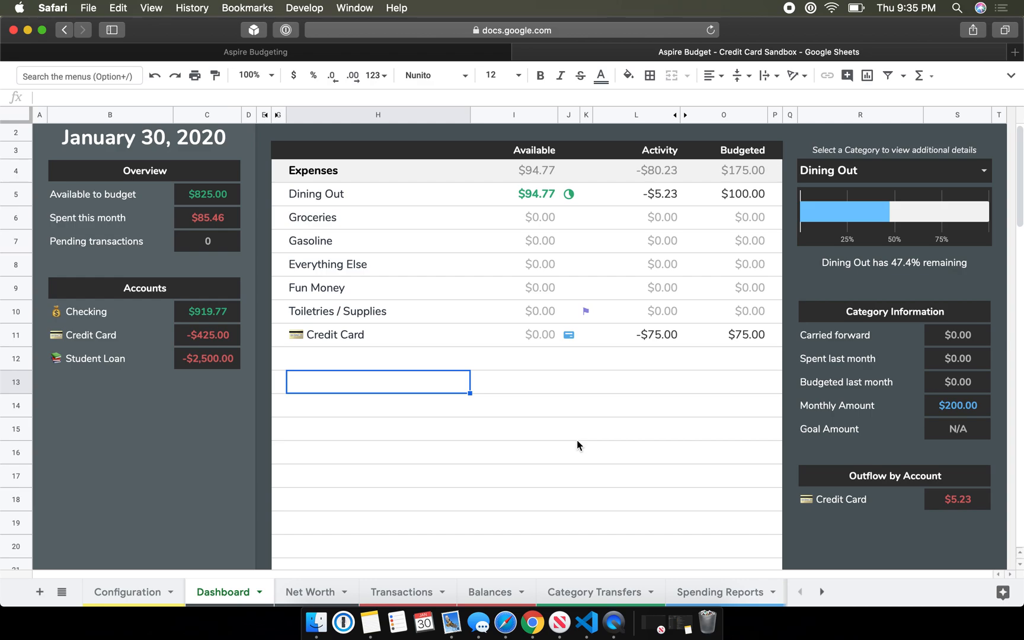
pyautogui.click(209, 336)
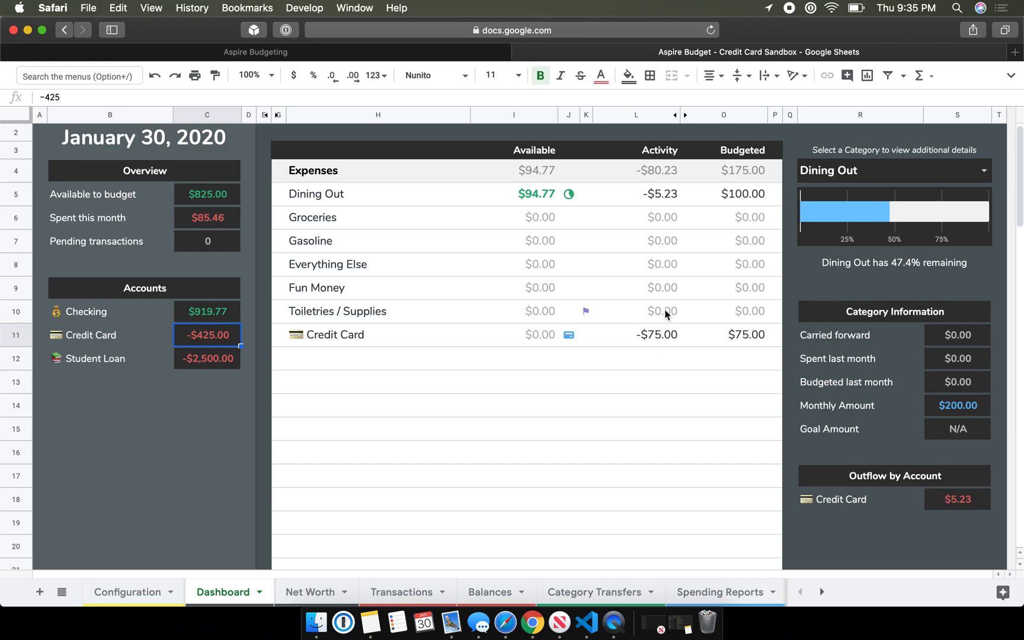
# Examine the Credit Card payments, outflow and account balance charts in the Account Reports sheet.
pyautogui.hscroll(10, 445, 595)
pyautogui.click(450, 595)
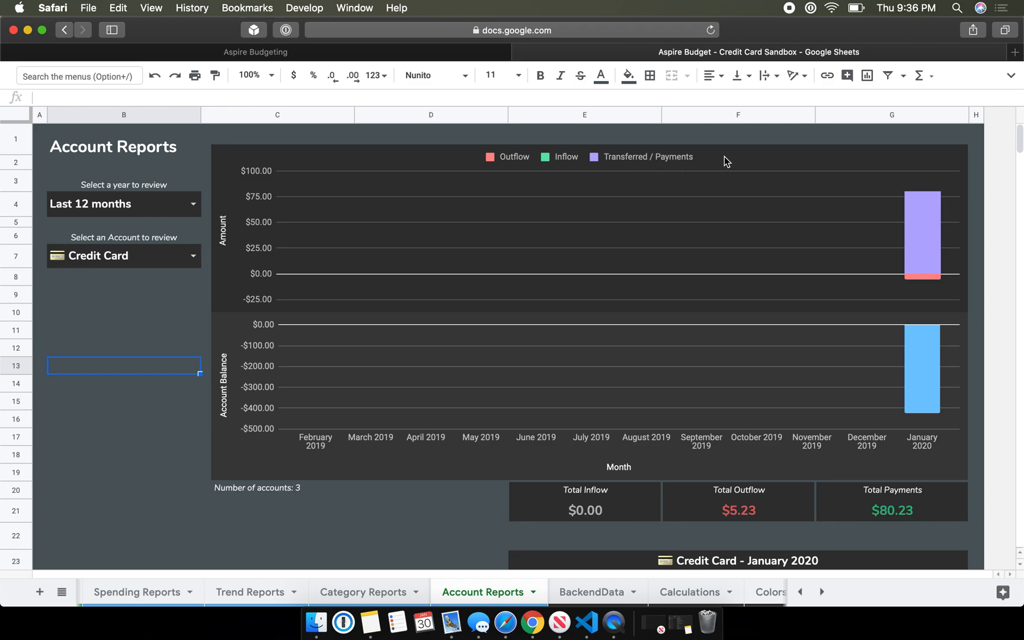
pyautogui.click(921, 173)
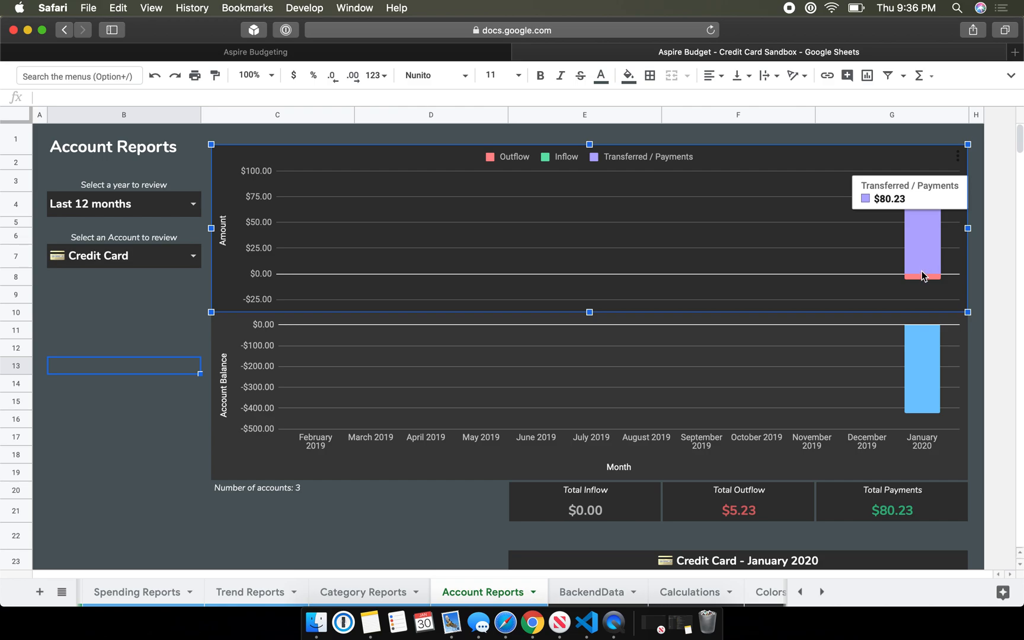
pyautogui.moveTo(922, 283)
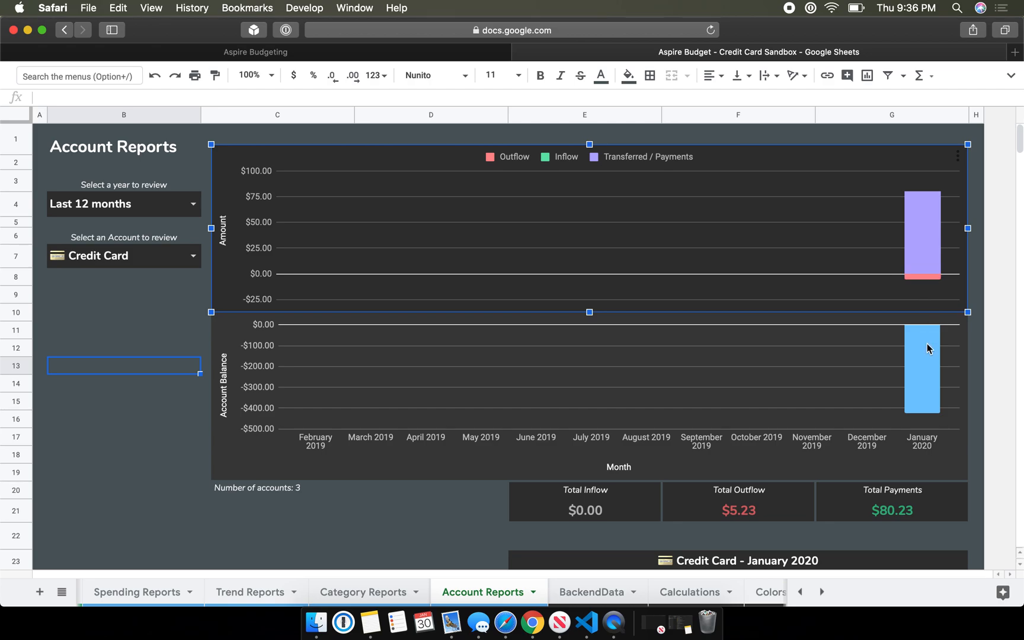
pyautogui.click(920, 377)
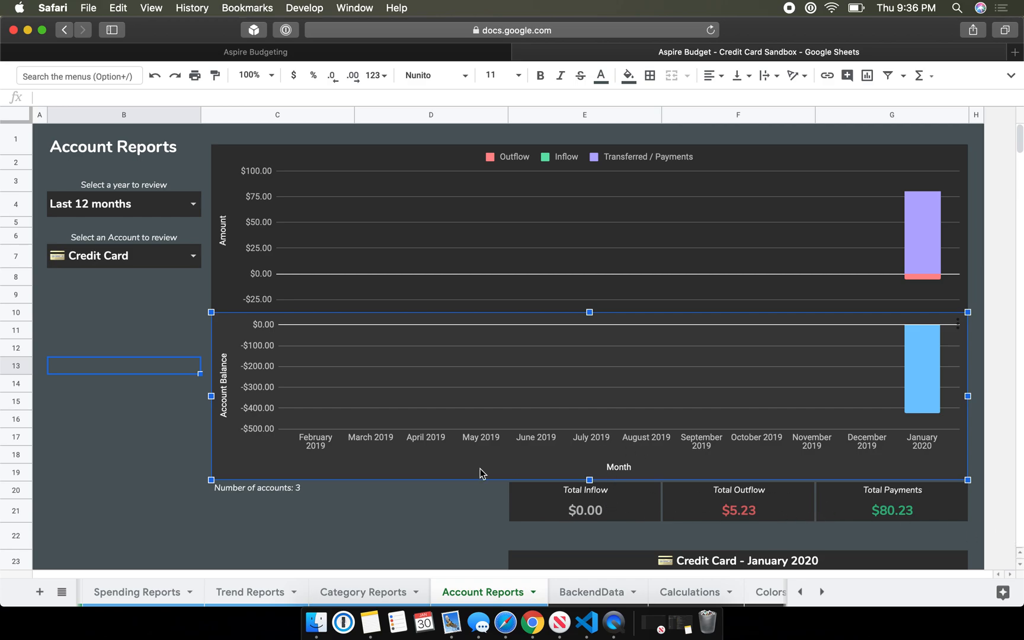
pyautogui.click(146, 314)
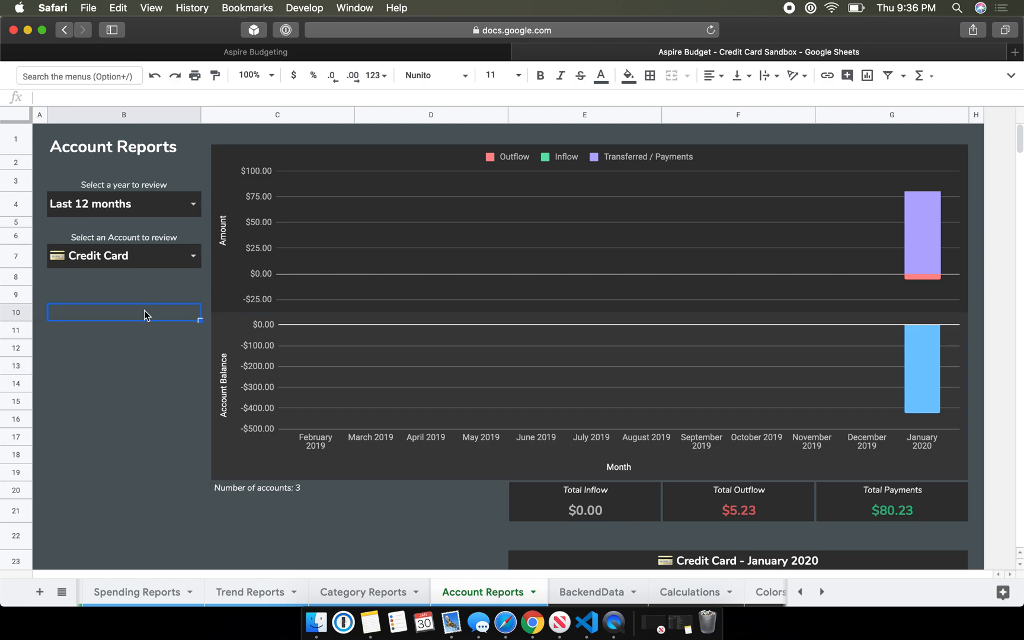